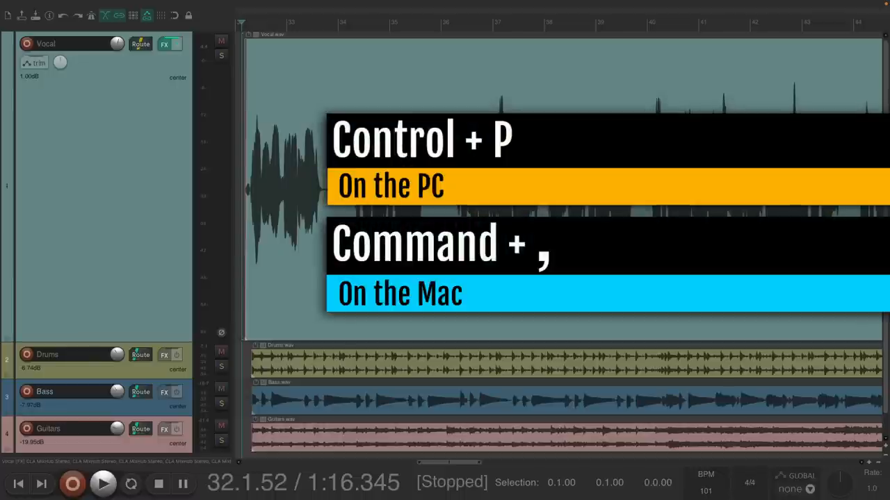
- Bring up the MiniFuse 2 audio device settings with a 48000 sample rate requested
key("ctrl+p")
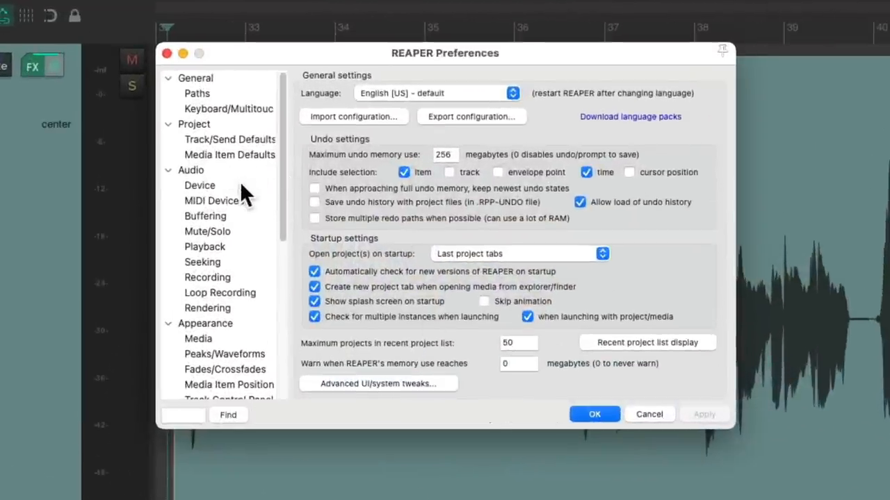
left_click(240, 184)
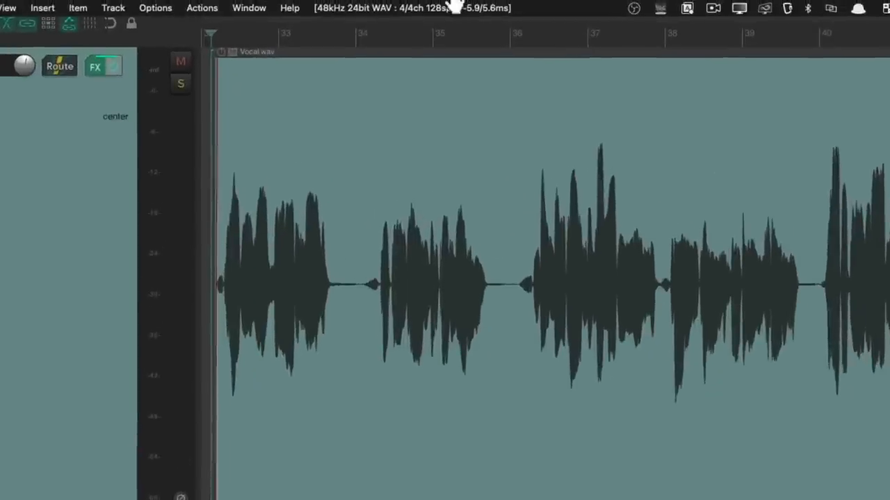
left_click(459, 8)
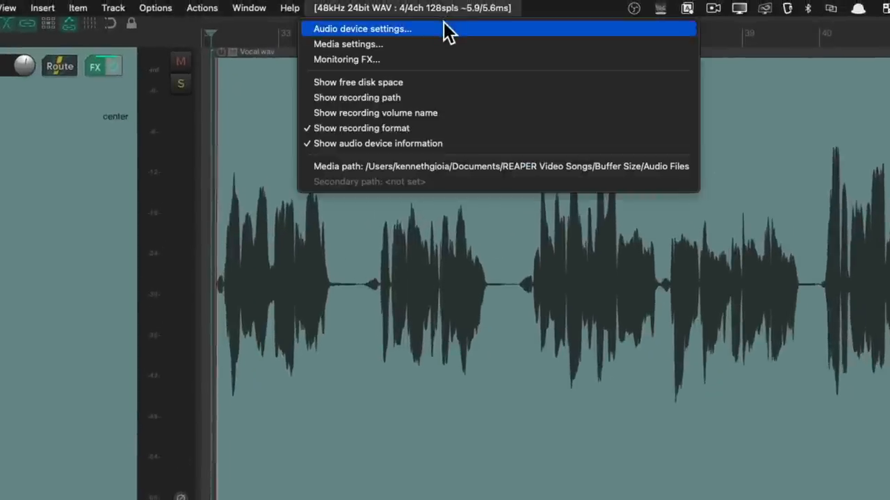
left_click(448, 31)
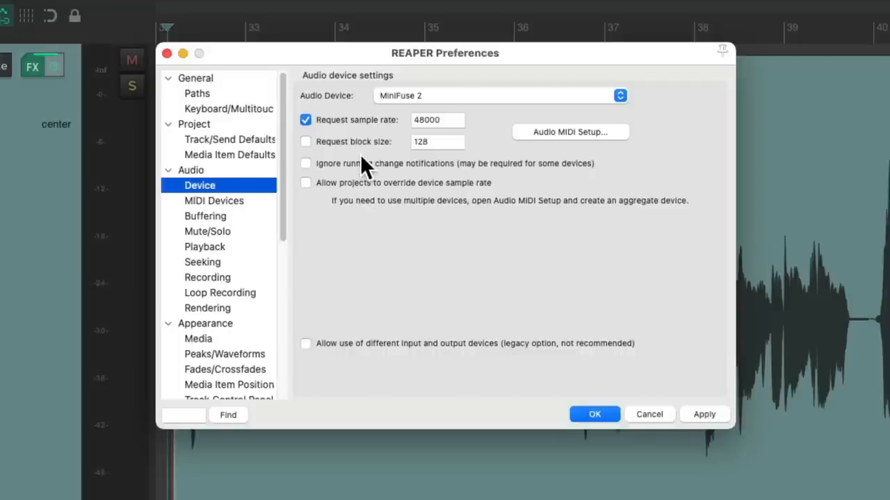
- Enable Request block size and clear the value to enter a new one
left_click(306, 141)
double_click(442, 142)
type("512")
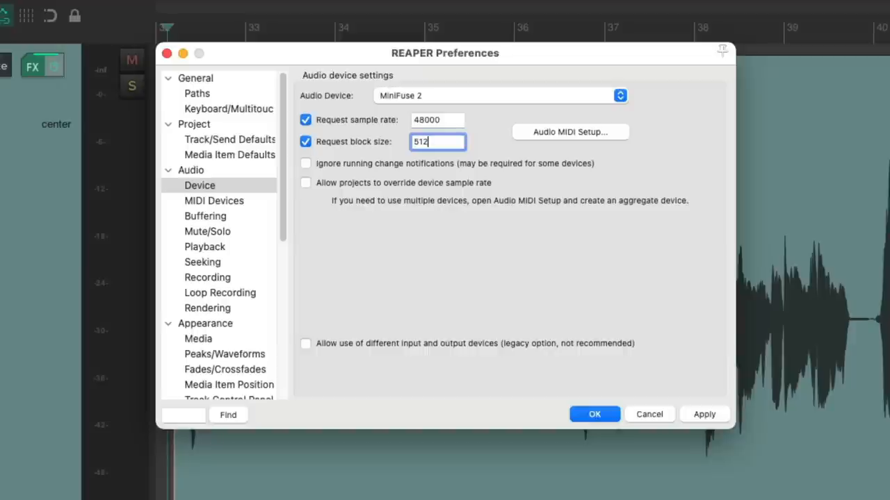
key("BackSpace")
key("BackSpace")
key("BackSpace")
type("128")
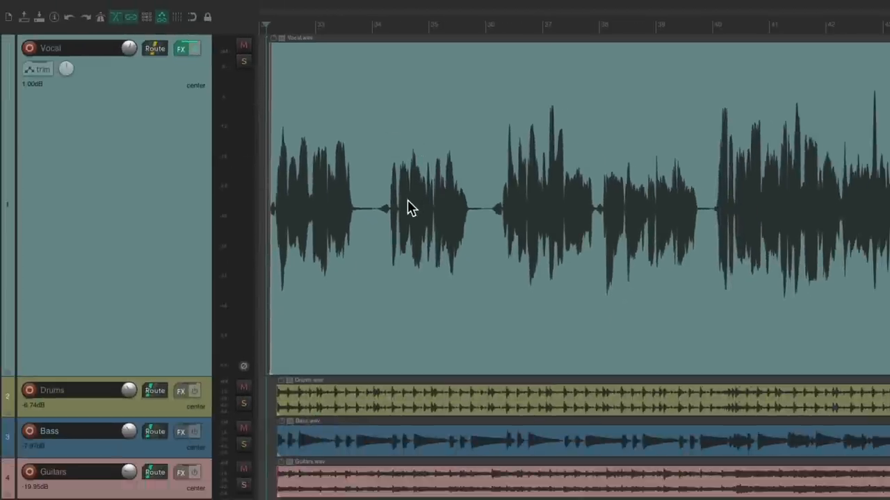
- Play the project briefly and stop it
key("space")
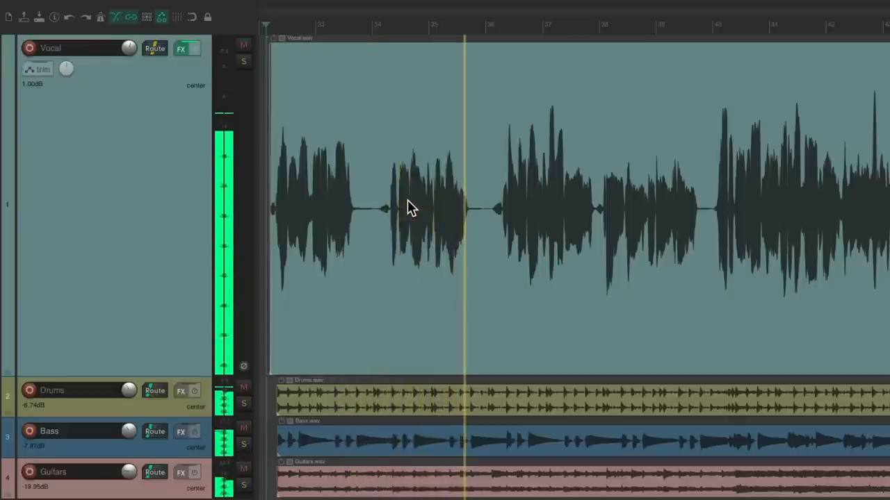
key("space")
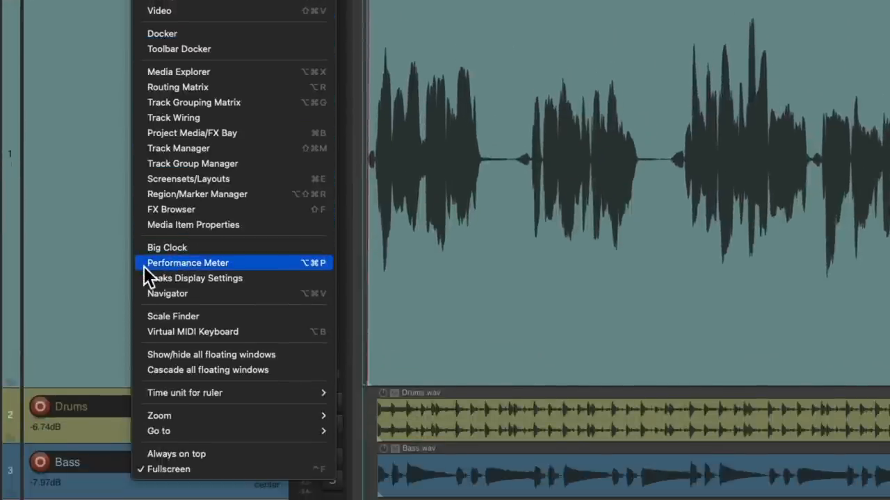
- Show the Performance Meter and play at 128 samples to watch RT xruns stay at 0
left_click(148, 268)
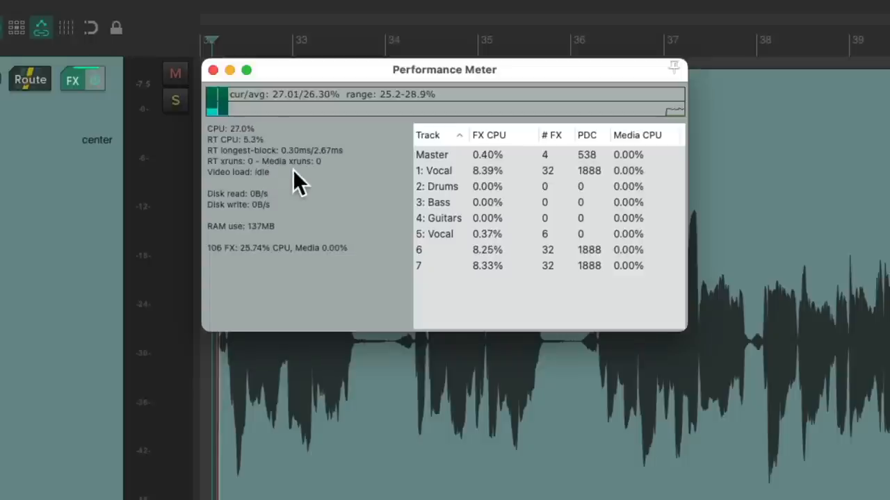
key("space")
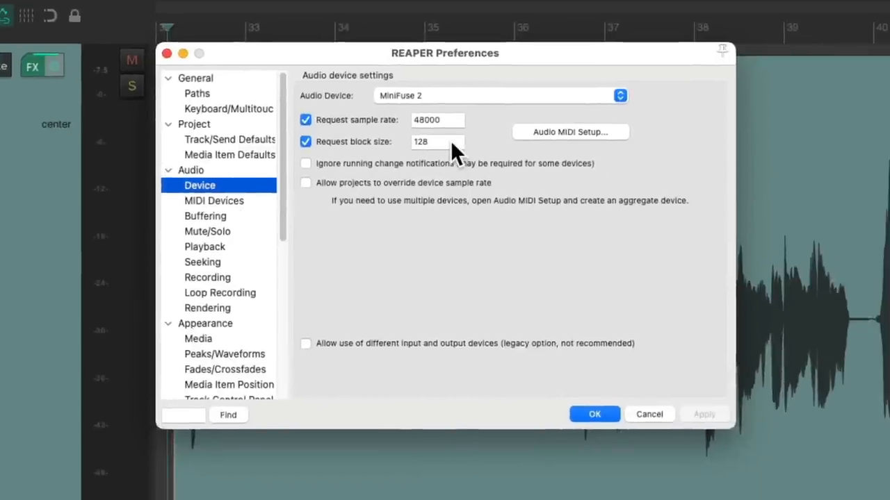
- Request a 16-sample block size and play, pushing RT xruns past 1700
double_click(438, 141)
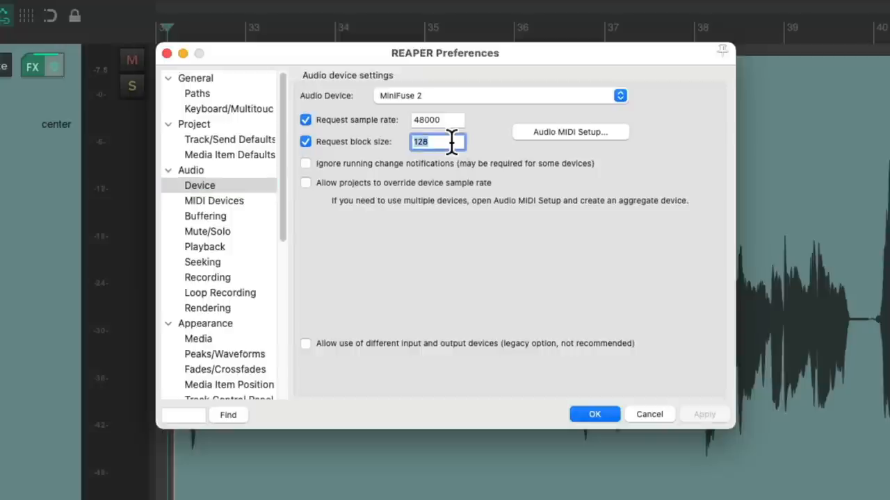
type("1")
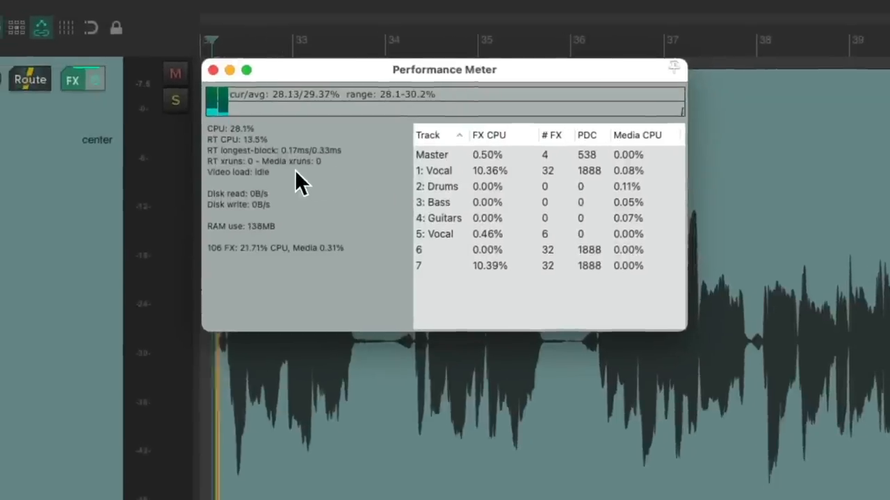
key("space")
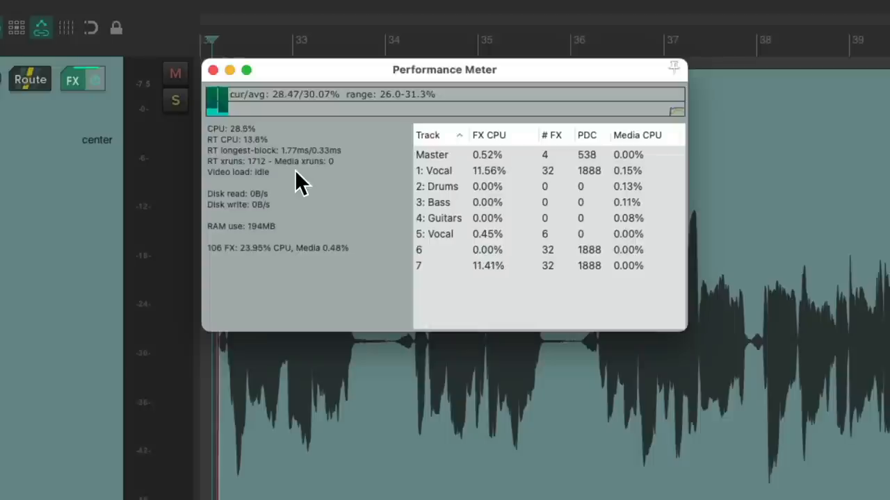
- Request a 32-sample block size, reset the Performance Meter counts, and stop playback at 34 xruns
key("ctrl+p")
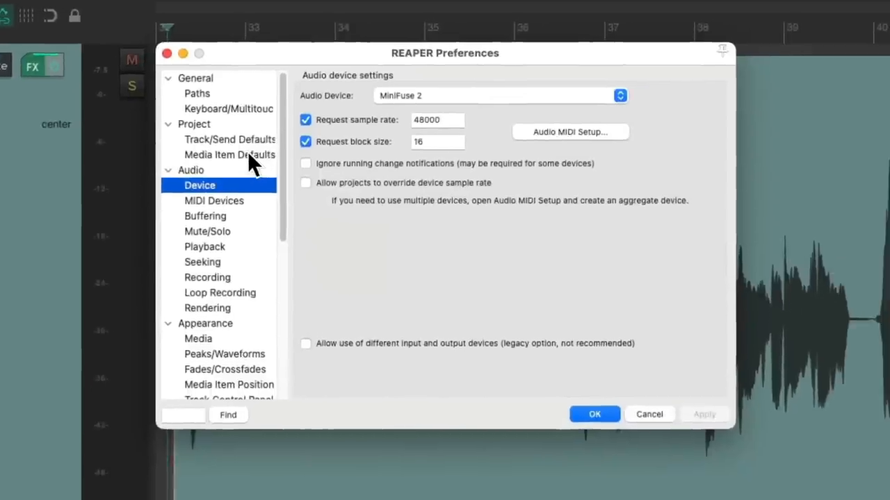
double_click(436, 142)
type("32")
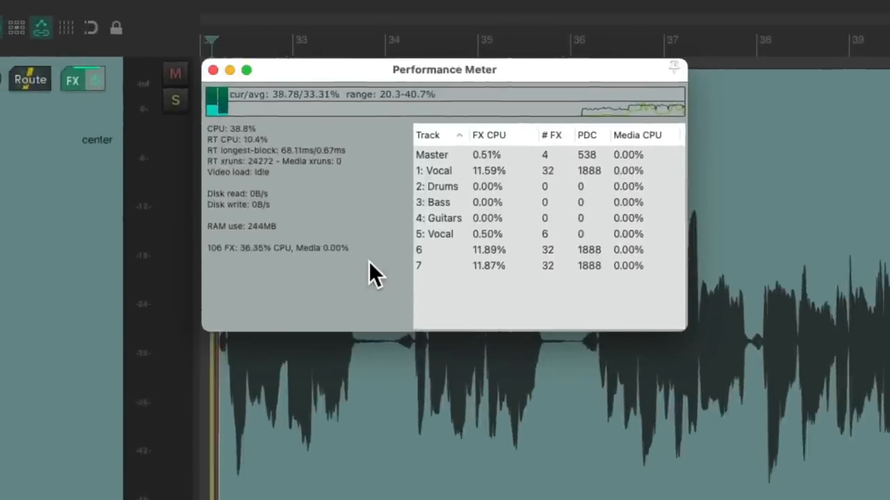
right_click(368, 261)
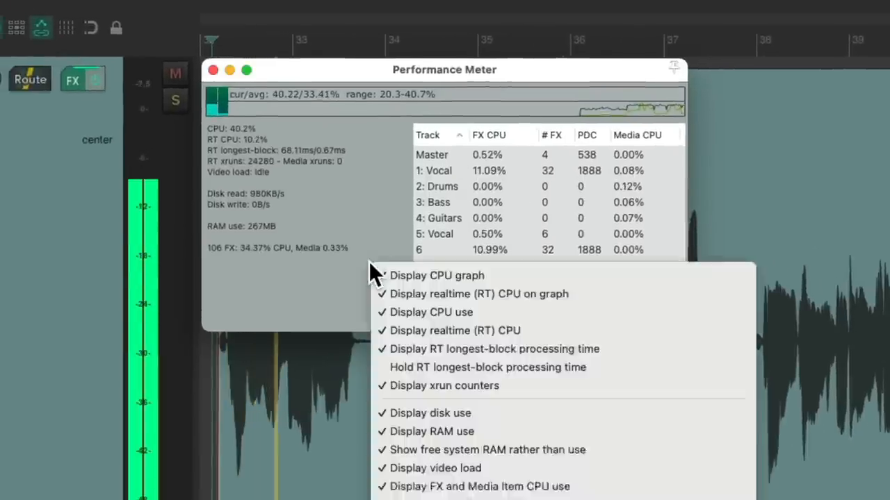
left_click(410, 438)
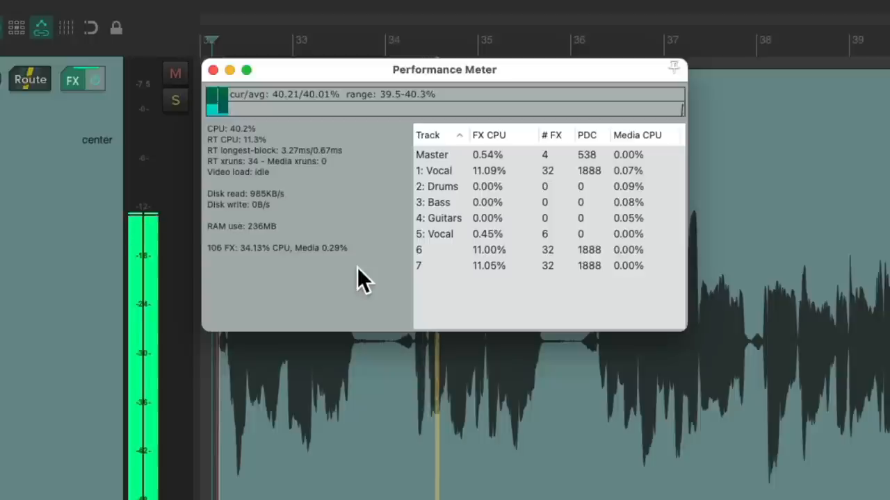
key("space")
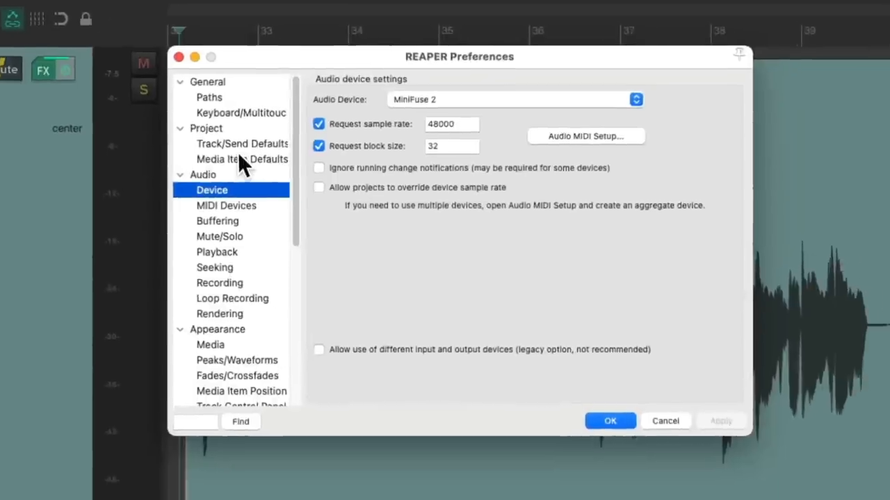
- Request a 64-sample block size and reset the Performance Meter graph to 0 RT xruns
left_click(439, 142)
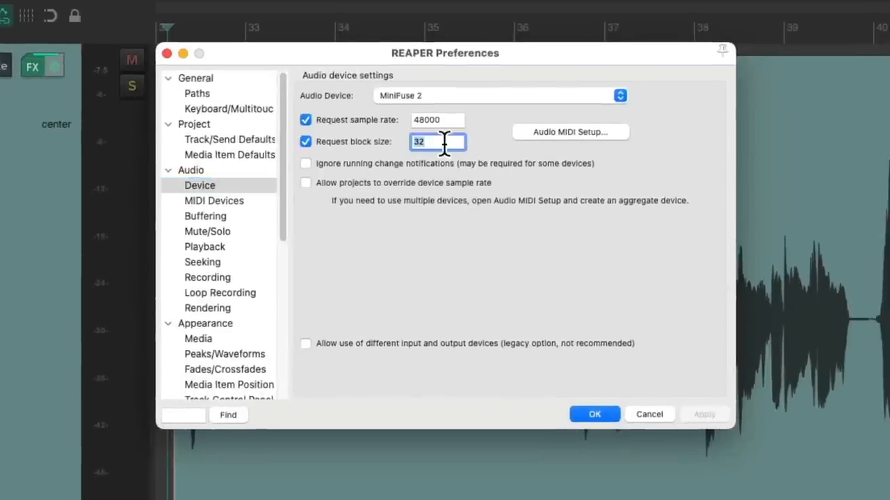
type("64")
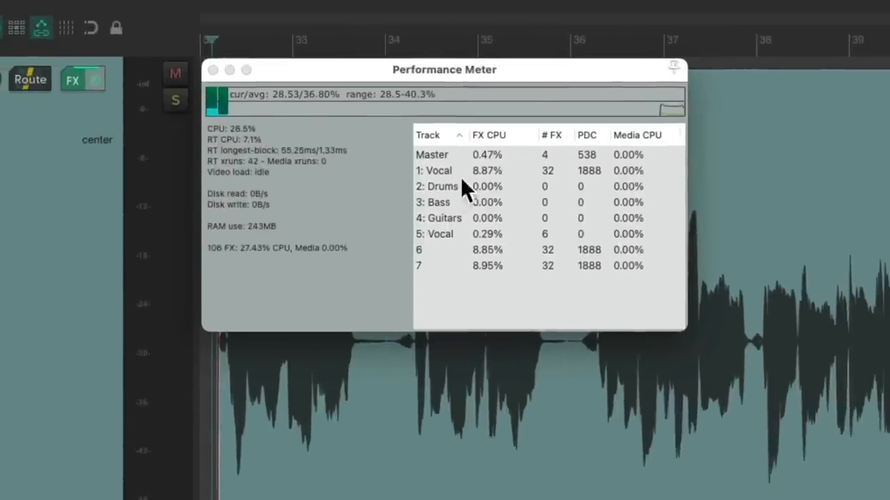
right_click(358, 267)
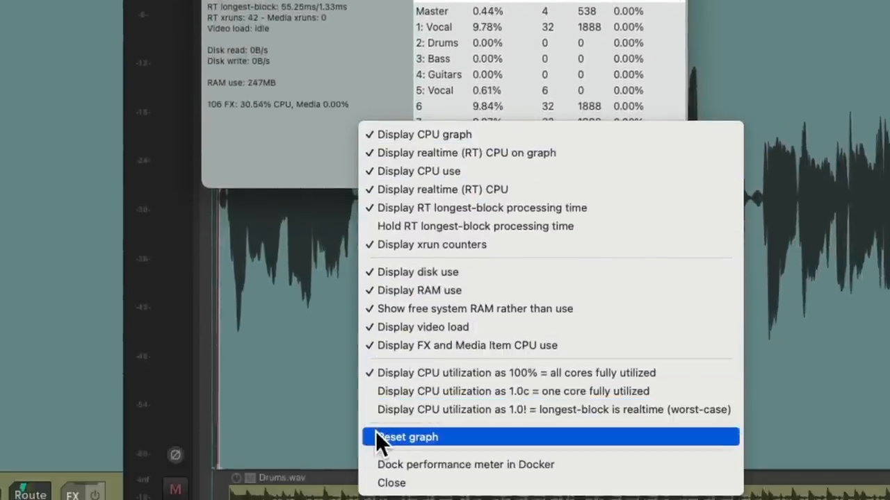
left_click(376, 436)
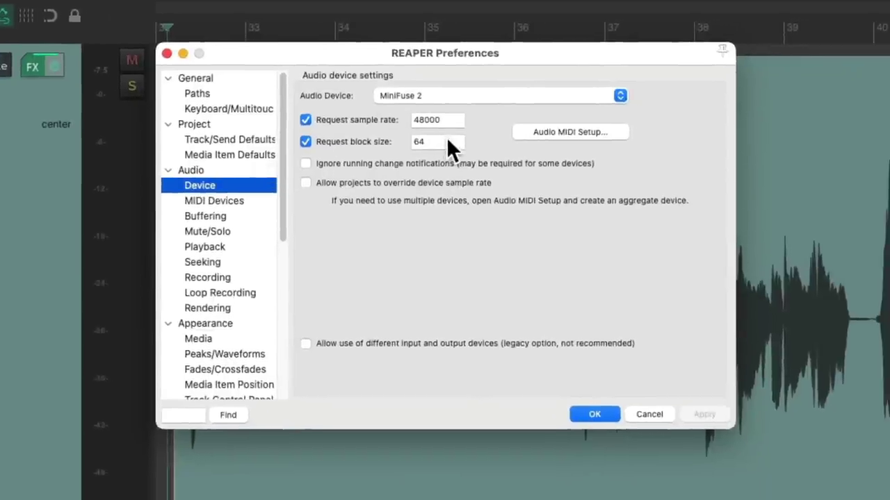
- Request a 128-sample block size, reset the Performance Meter, and play with 0 RT xruns
left_click(446, 146)
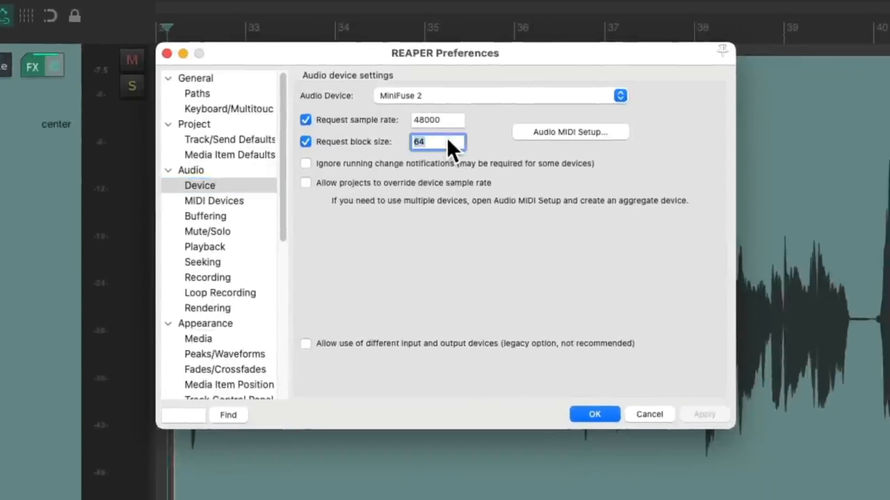
type("128")
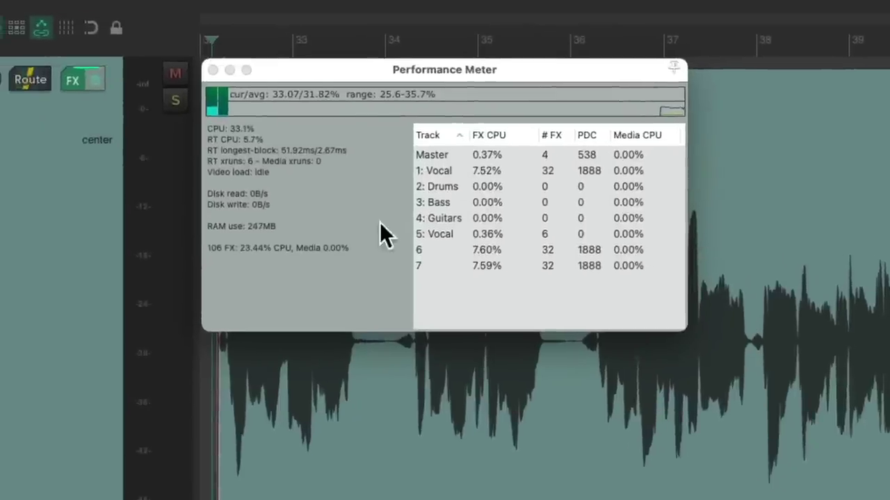
right_click(333, 276)
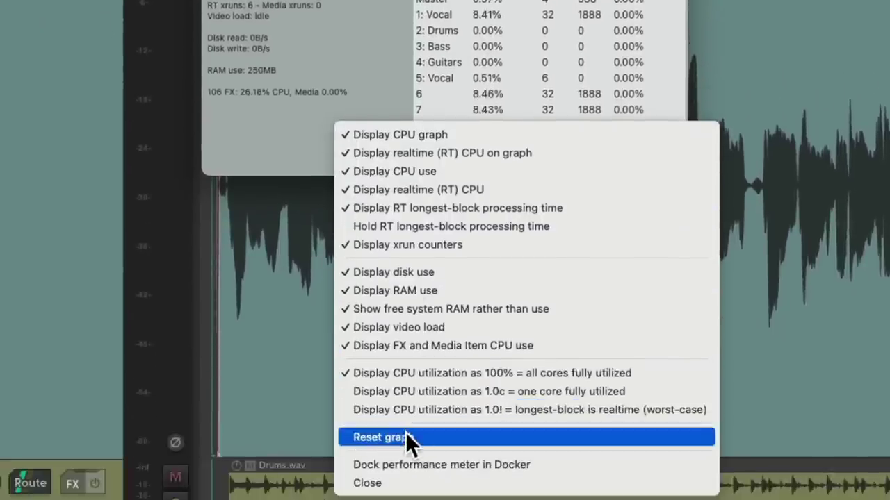
left_click(406, 437)
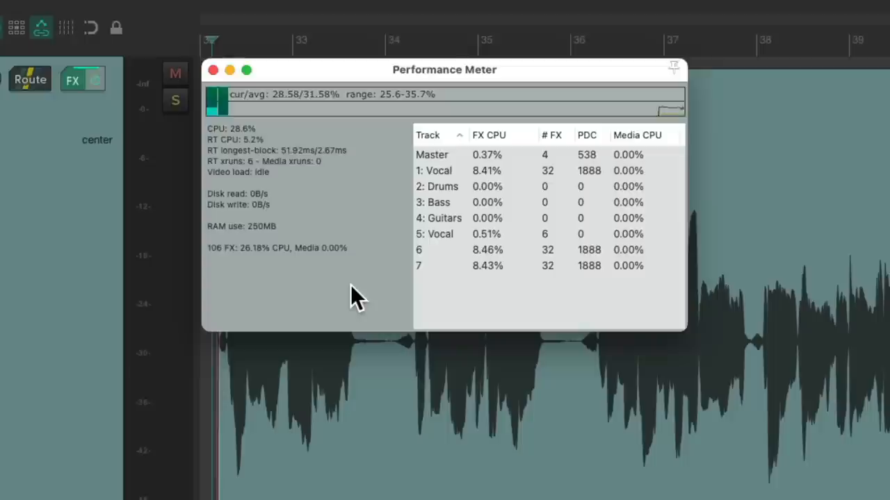
key("space")
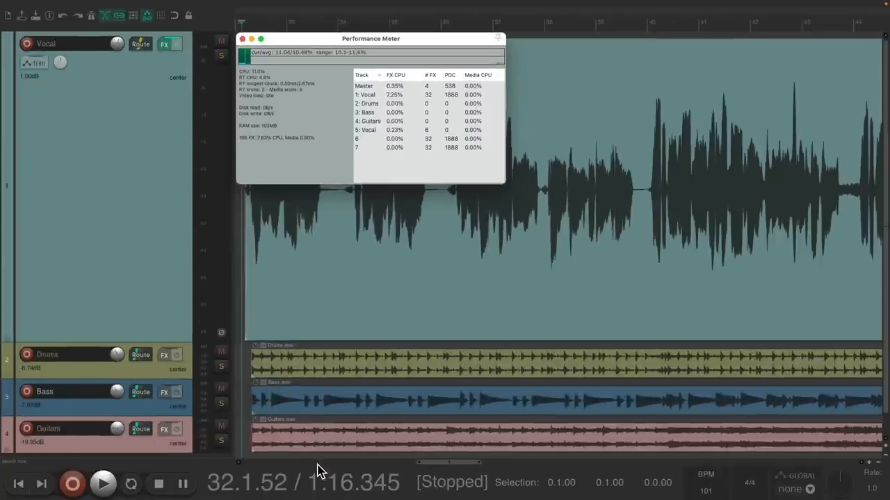
- Make the transport flash yellow on possible audio device underruns
right_click(317, 473)
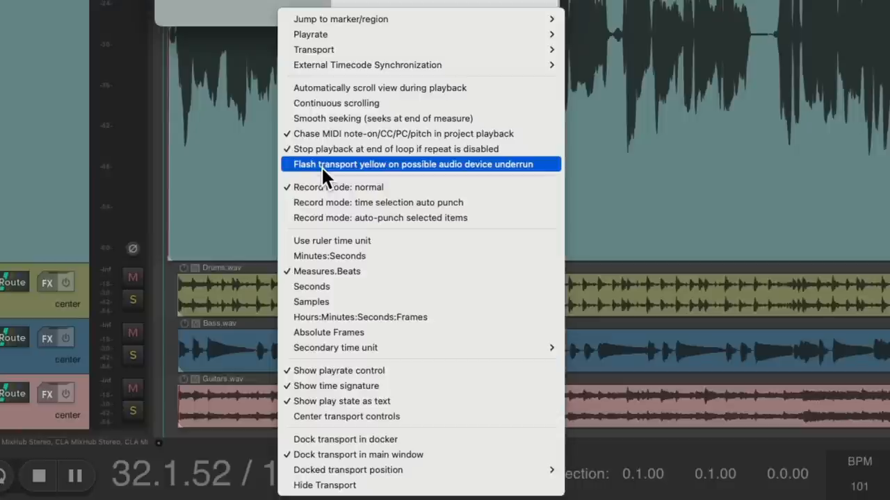
left_click(321, 167)
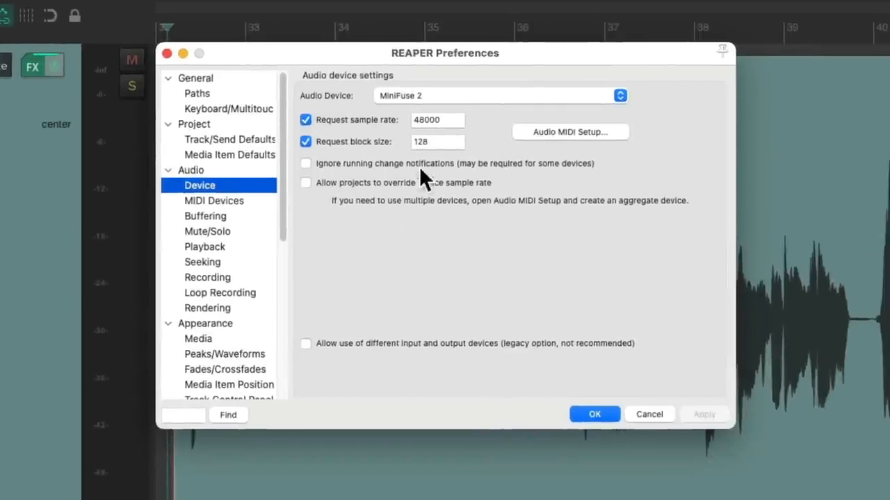
- Request a 32-sample block size again and play, driving RT xruns to about 5080
double_click(438, 141)
type("32")
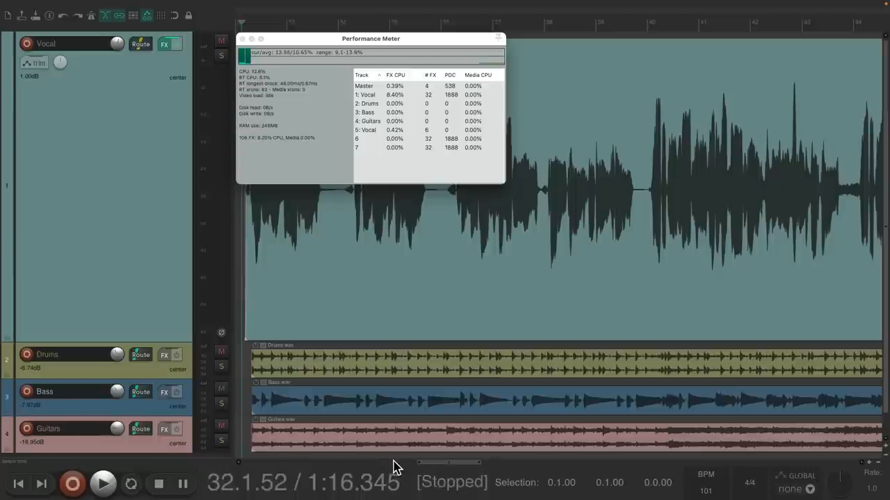
key("space")
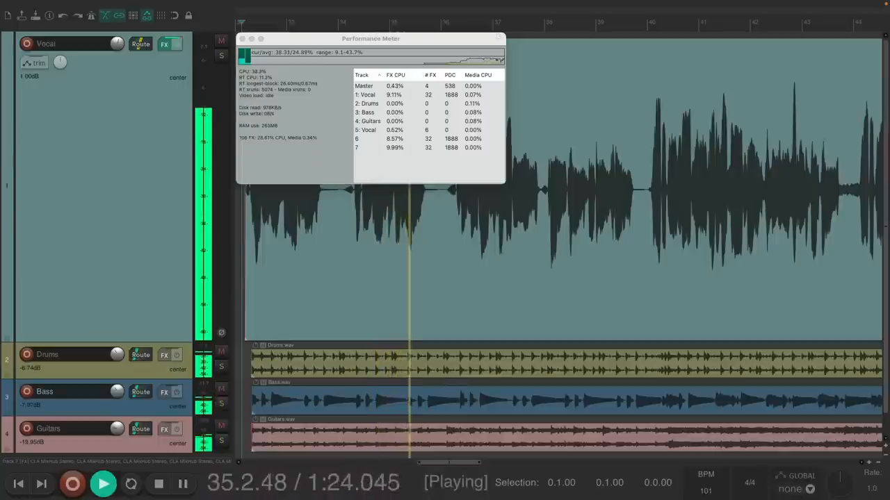
key("space")
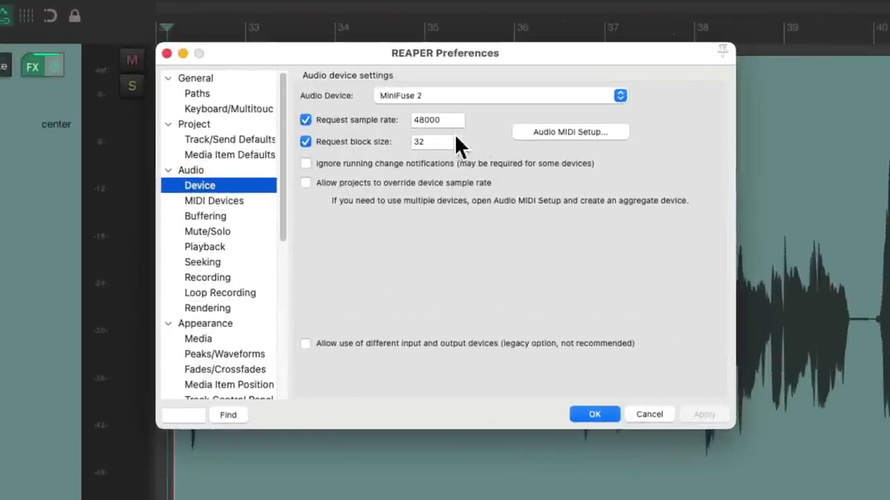
- Request block size 1024 in Audio Device, then move to the Buffering preferences
left_click(438, 141)
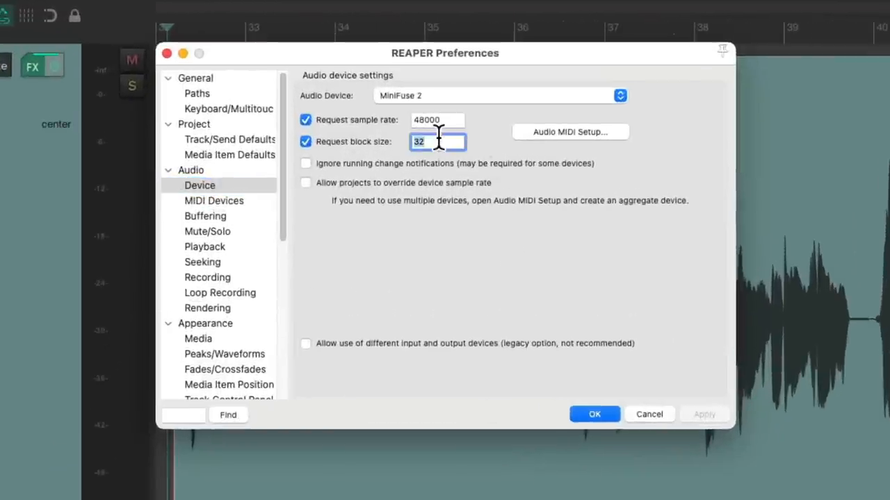
type("12")
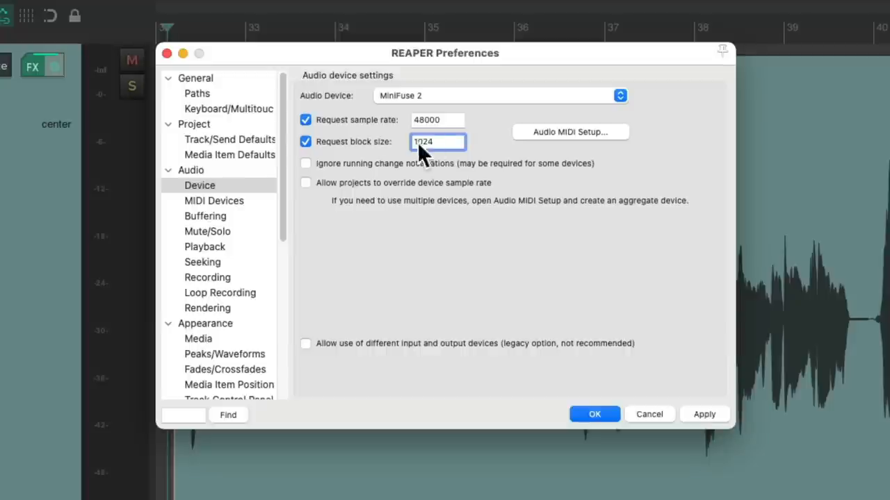
left_click(241, 215)
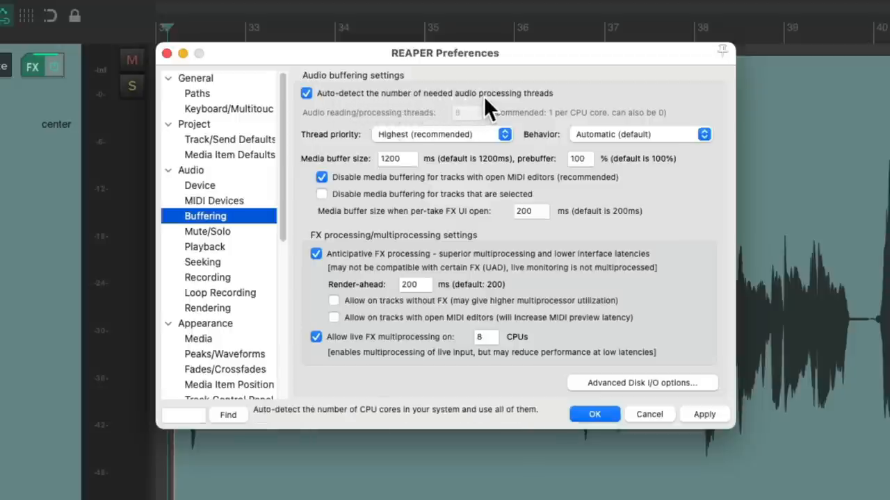
left_click(306, 92)
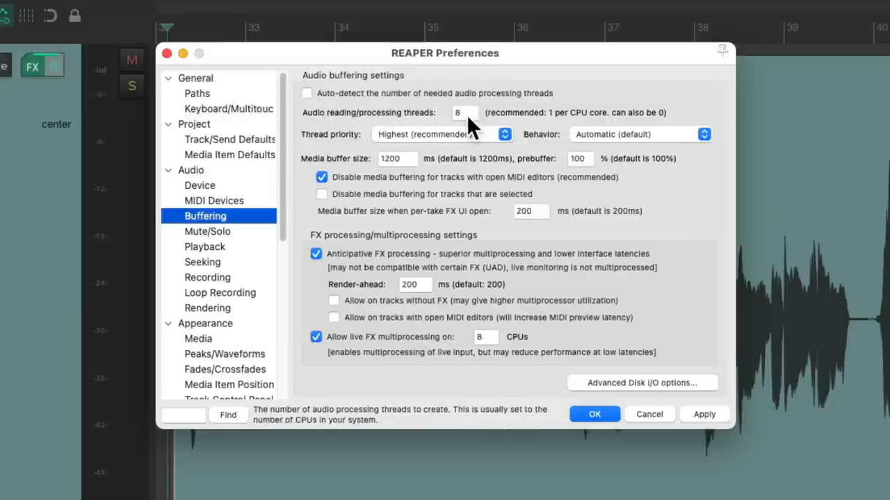
left_click(306, 93)
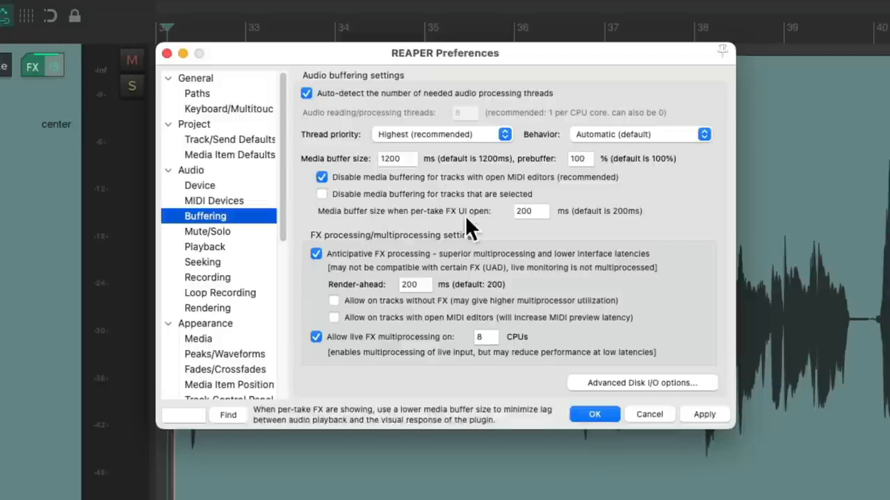